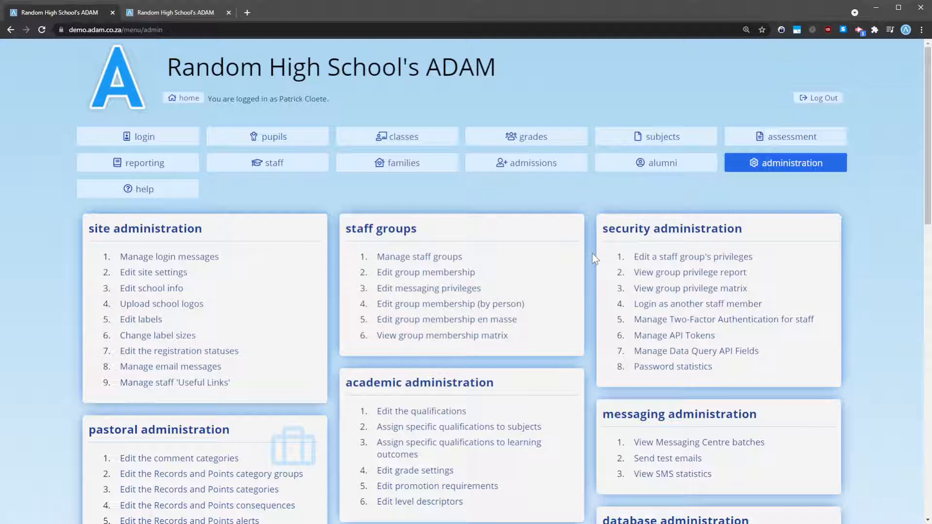
Open the scratch list field privileges management page from the database administration functions
scroll(592, 254, "down", 6)
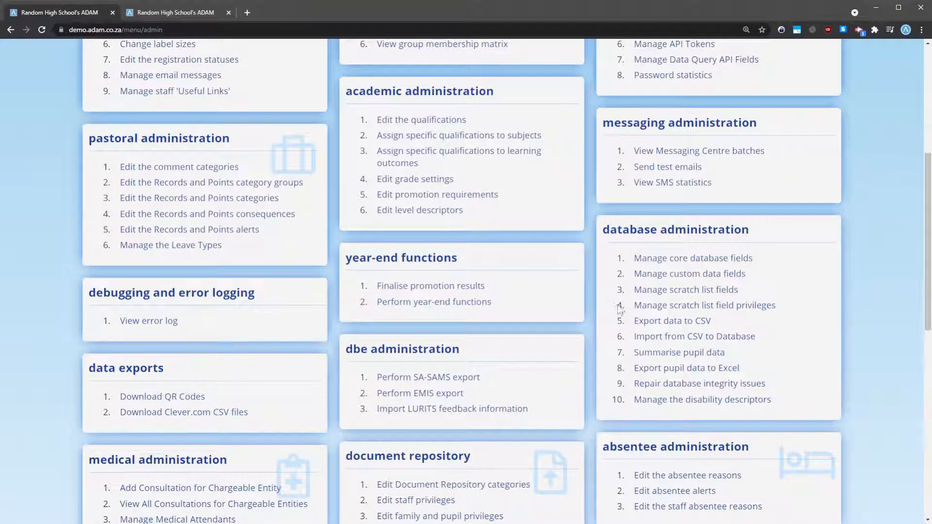
left_click_drag(631, 306, 796, 308)
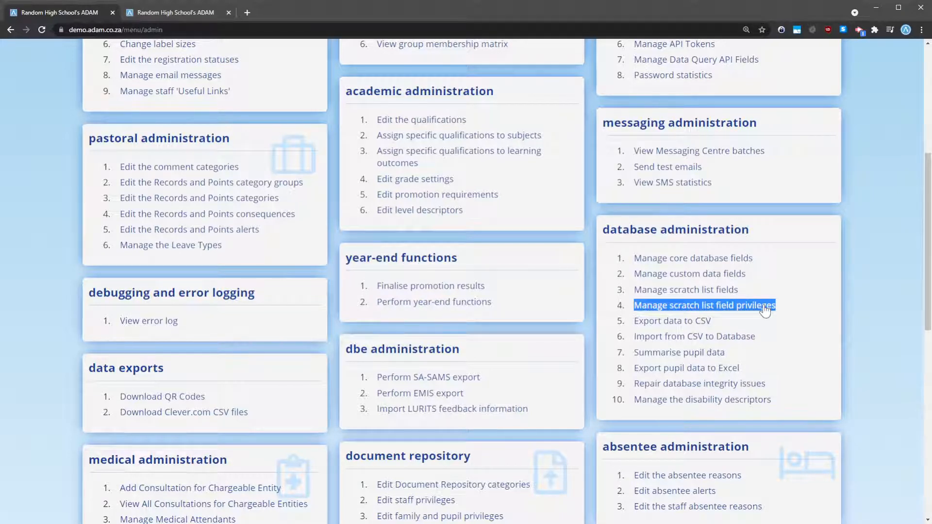
scroll(764, 310, "up", 5)
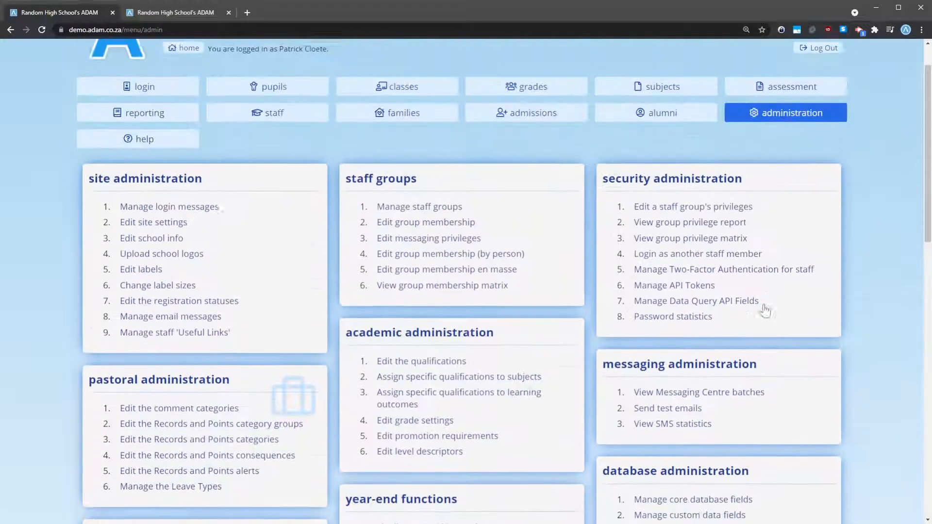
scroll(839, 173, "down", 5)
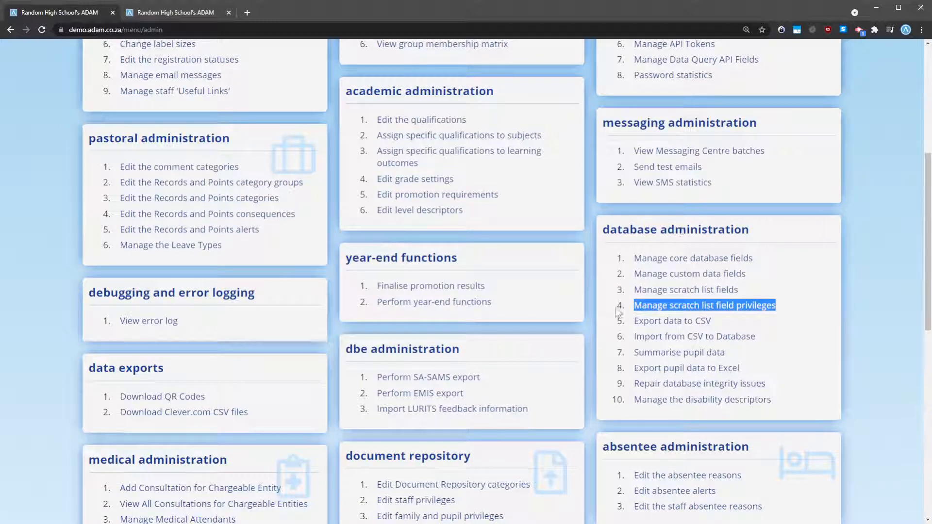
left_click(727, 313)
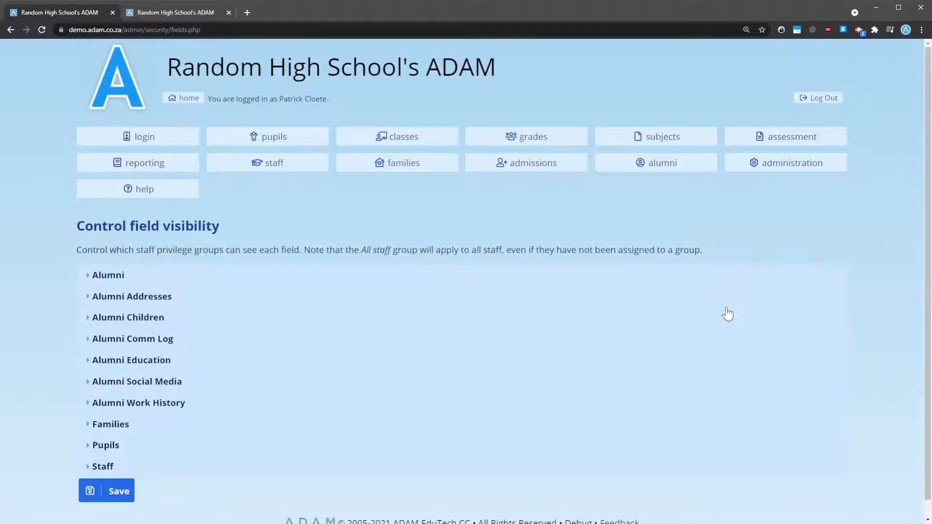
Expand the Pupils category and look through which staff groups can see each pupil field
scroll(727, 314, "down", 1)
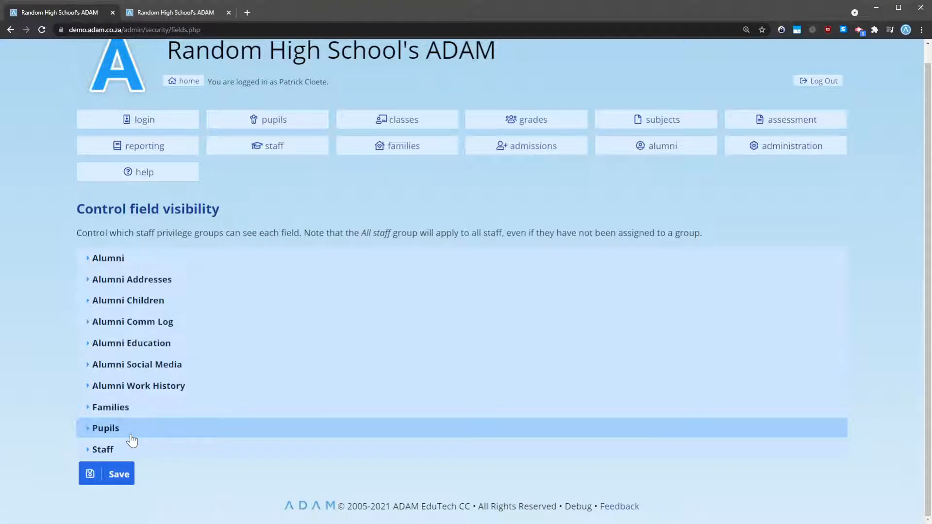
left_click(131, 436)
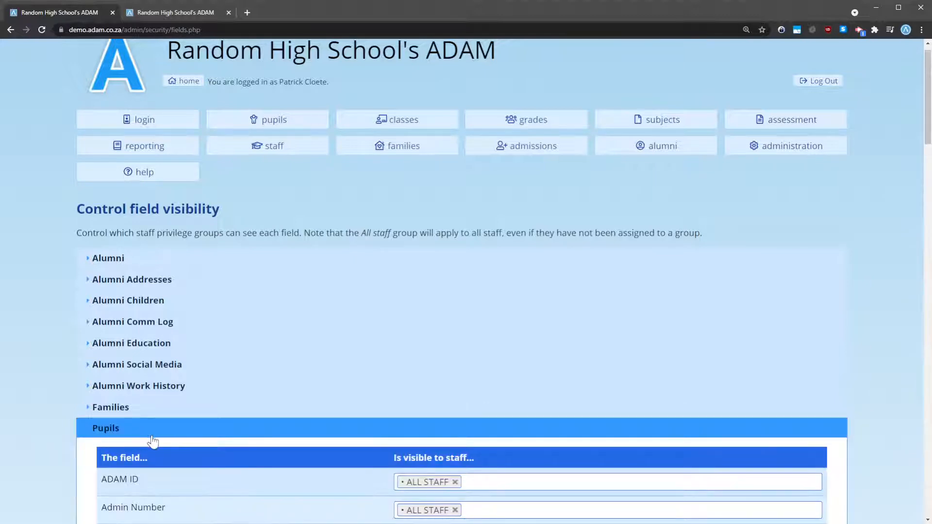
scroll(159, 441, "down", 6)
scroll(161, 443, "down", 1)
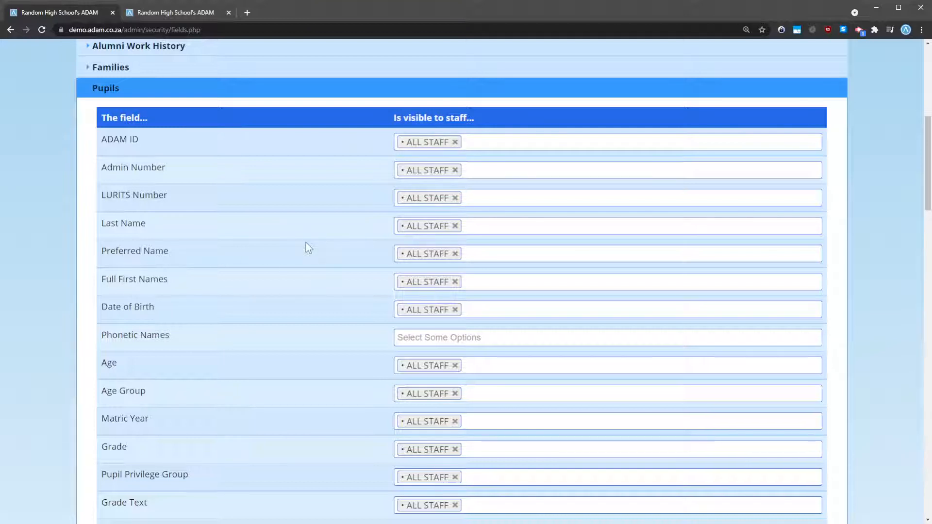
scroll(308, 247, "down", 15)
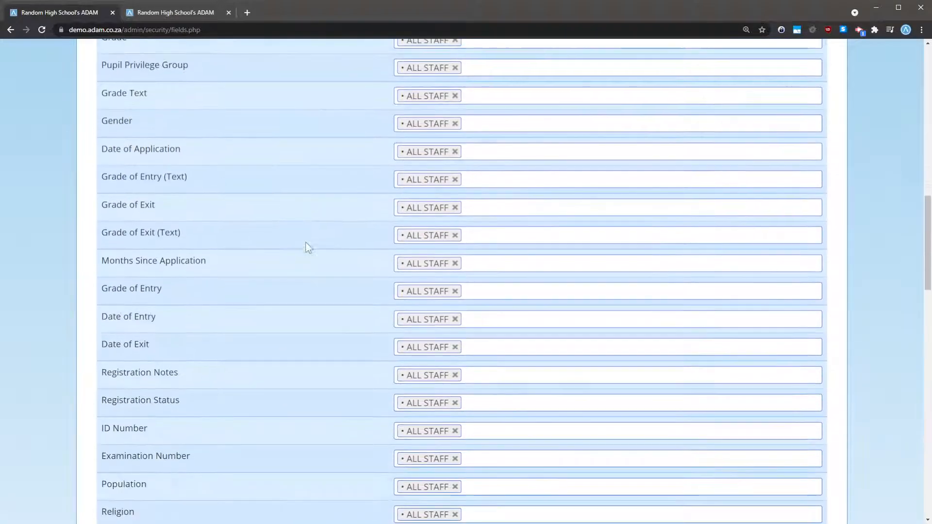
scroll(309, 247, "down", 5)
scroll(309, 247, "up", 16)
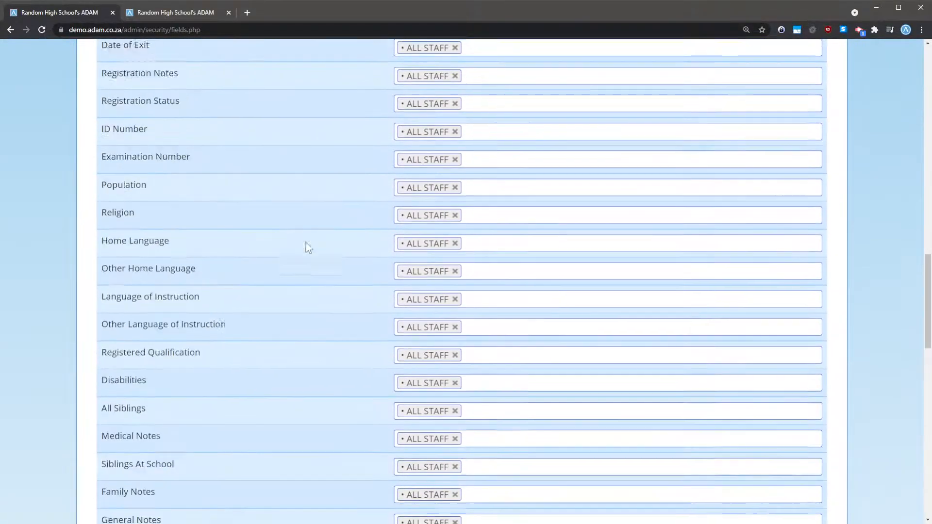
scroll(308, 248, "up", 3)
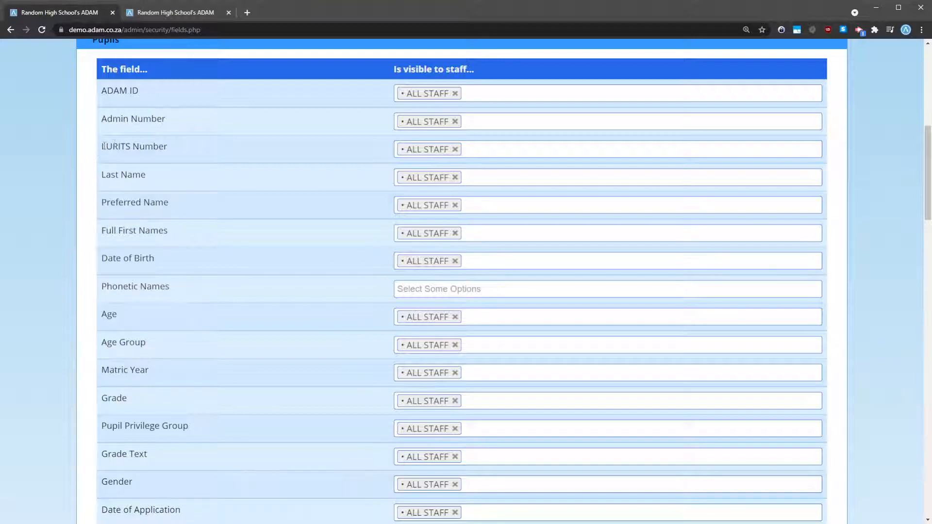
Restrict the pupils' LURITS Number field by replacing ALL STAFF with the Pupil Management and Admissions groups
left_click_drag(104, 146, 179, 147)
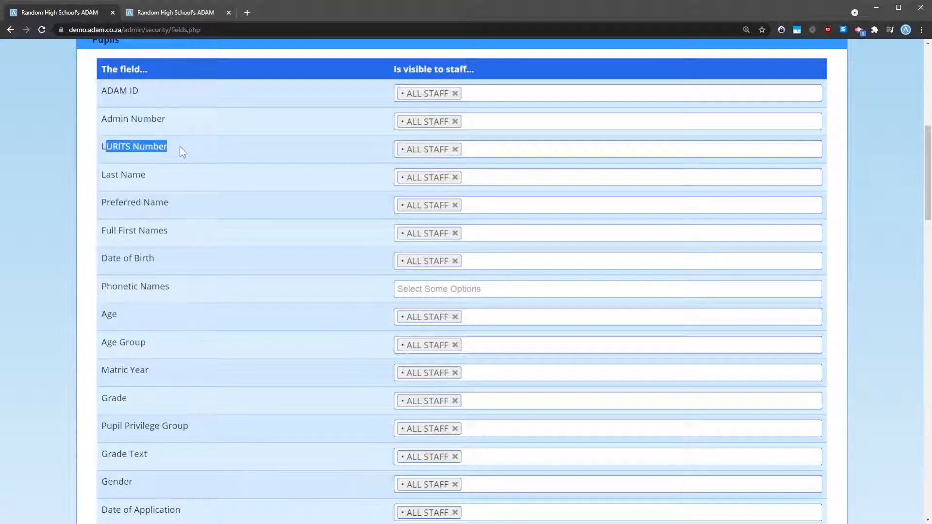
left_click(456, 149)
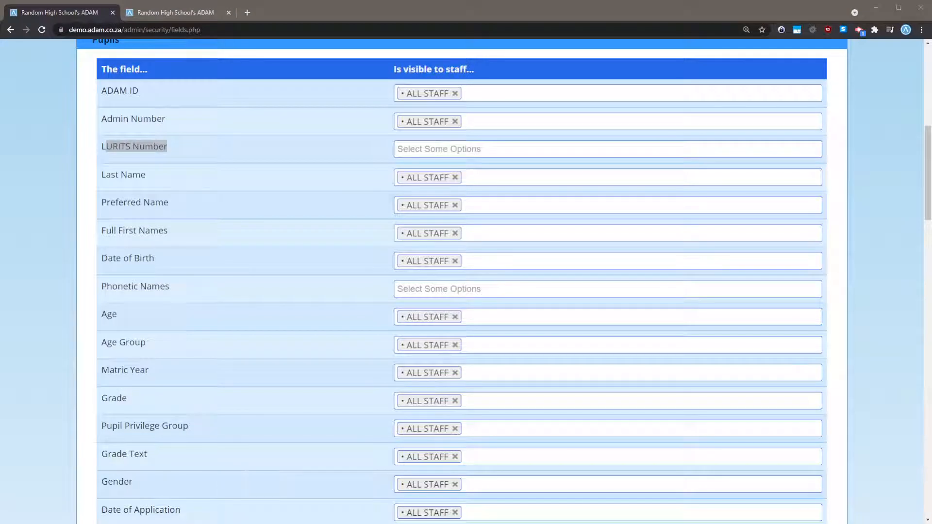
left_click(430, 149)
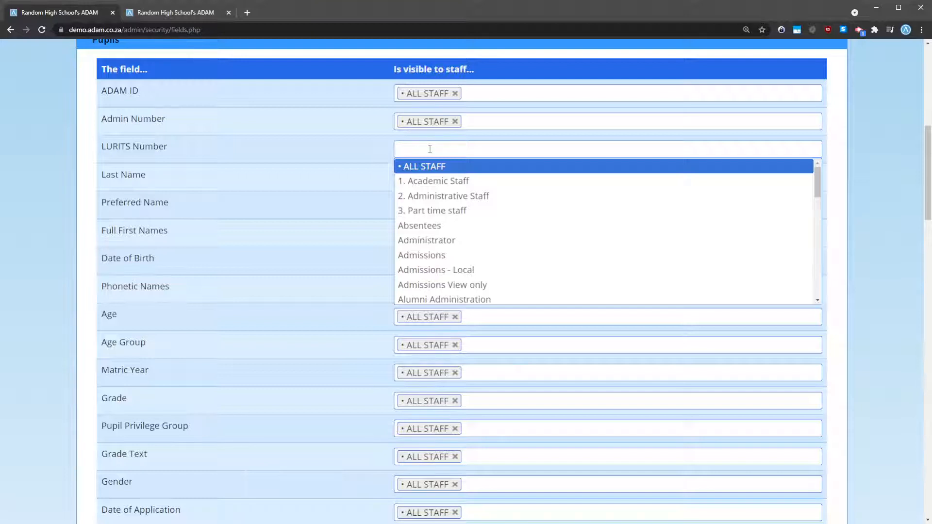
scroll(452, 184, "down", 1)
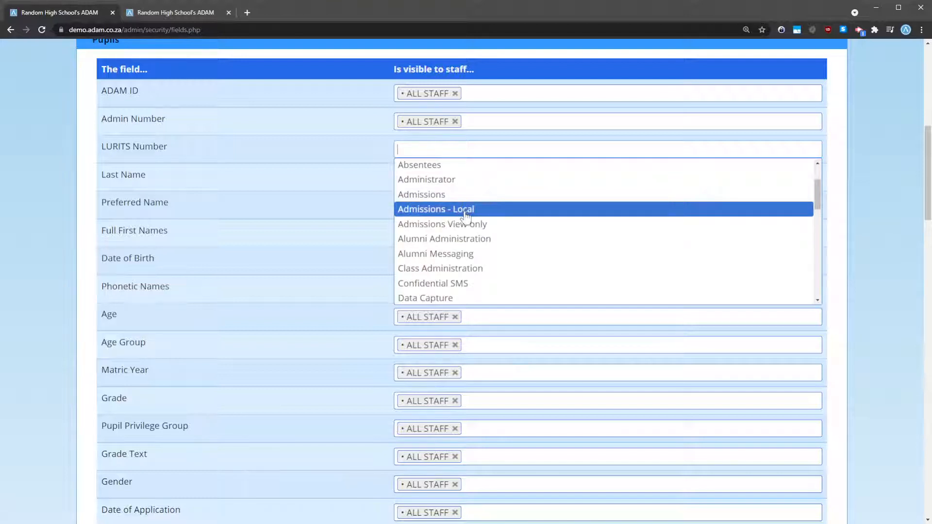
scroll(464, 213, "down", 1)
scroll(477, 248, "down", 1)
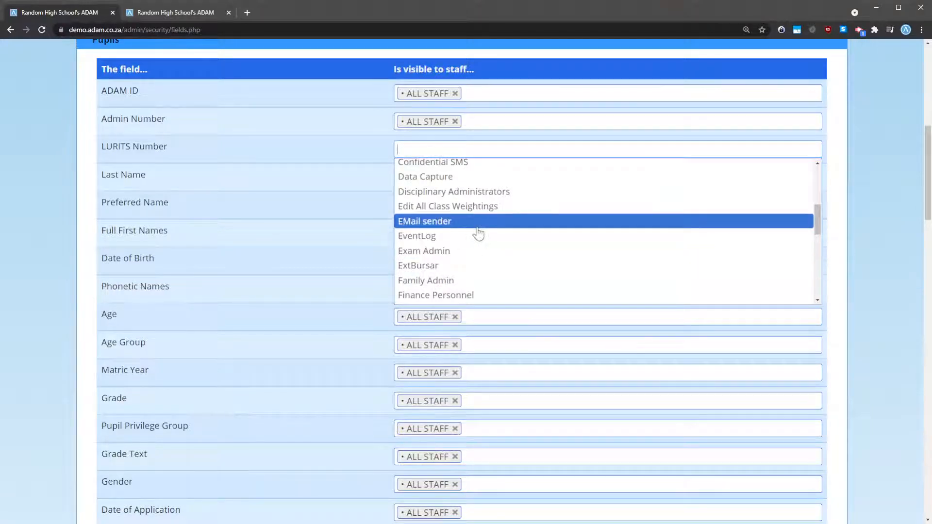
scroll(479, 235, "down", 3)
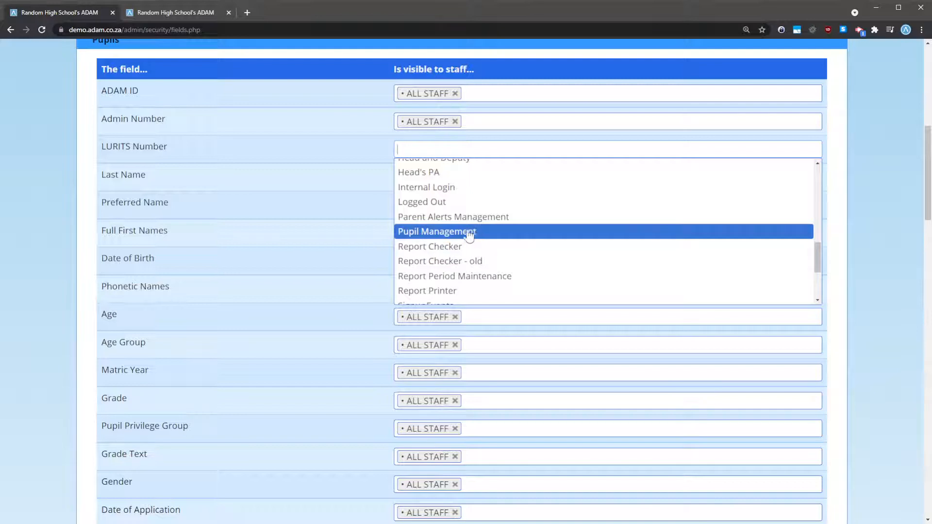
left_click(424, 235)
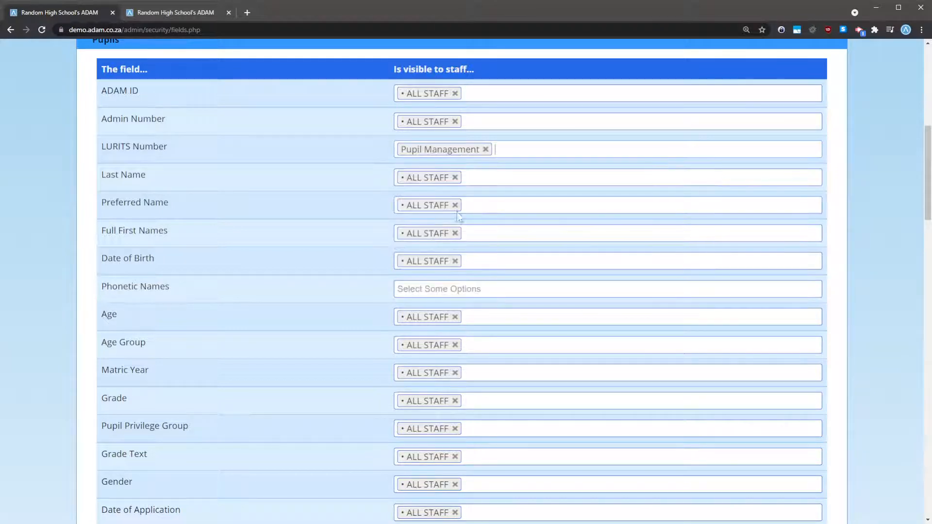
left_click(525, 145)
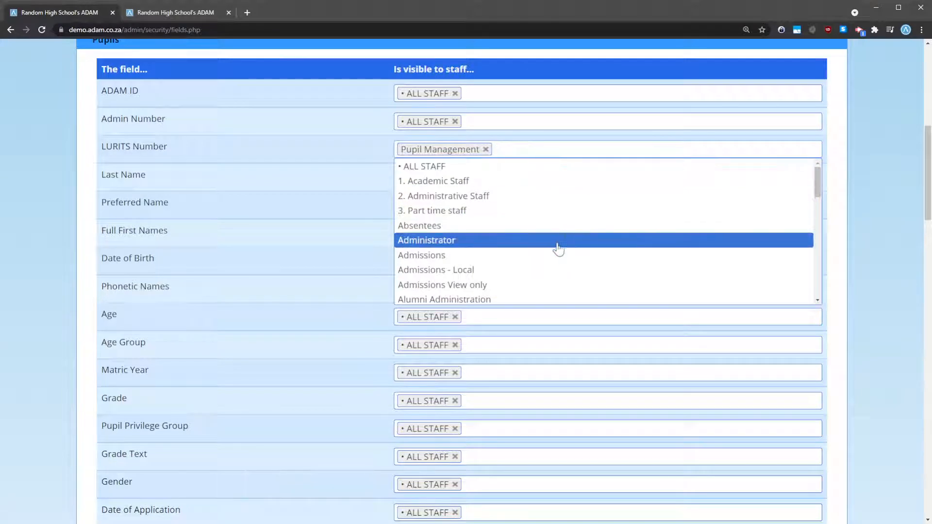
left_click(507, 263)
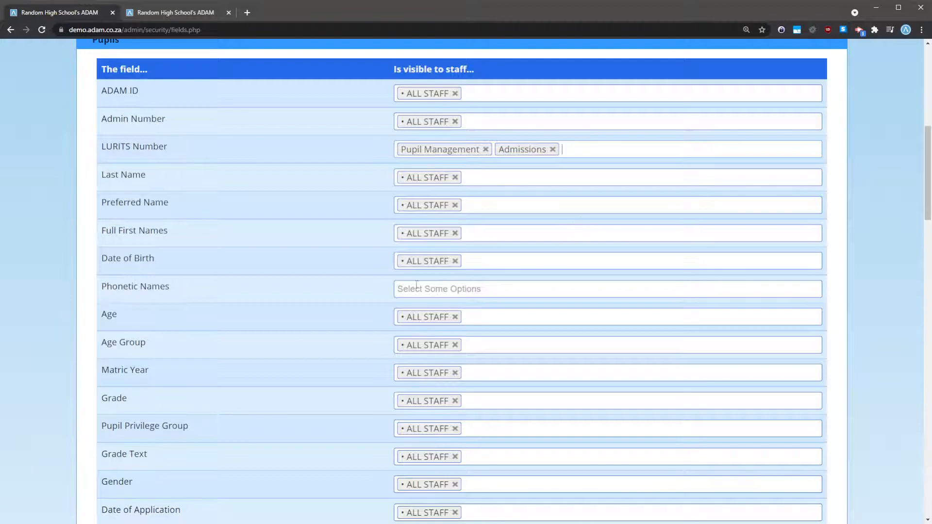
Replace ALL STAFF with the Pupil Management group in the visibility of the pupils' Date of Birth field
scroll(373, 320, "down", 2)
scroll(351, 337, "down", 1)
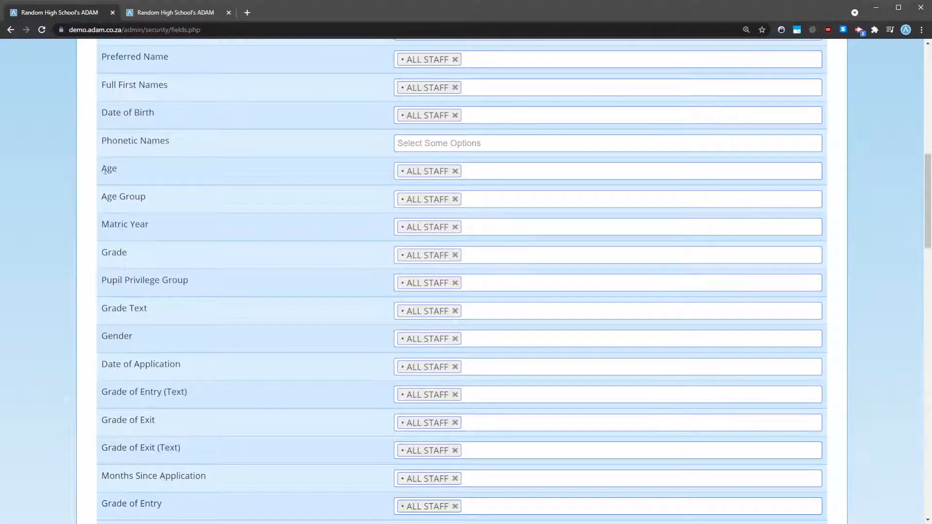
left_click(455, 115)
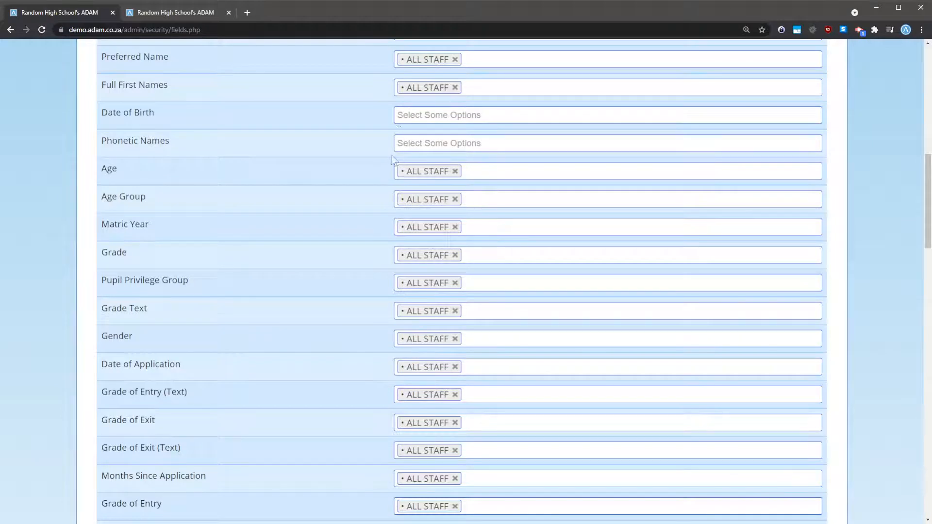
left_click(447, 117)
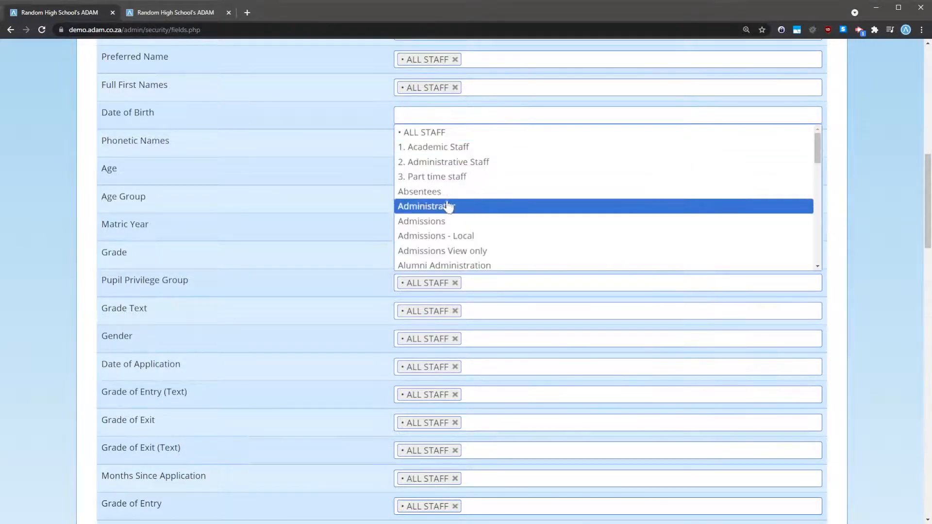
scroll(471, 196, "down", 4)
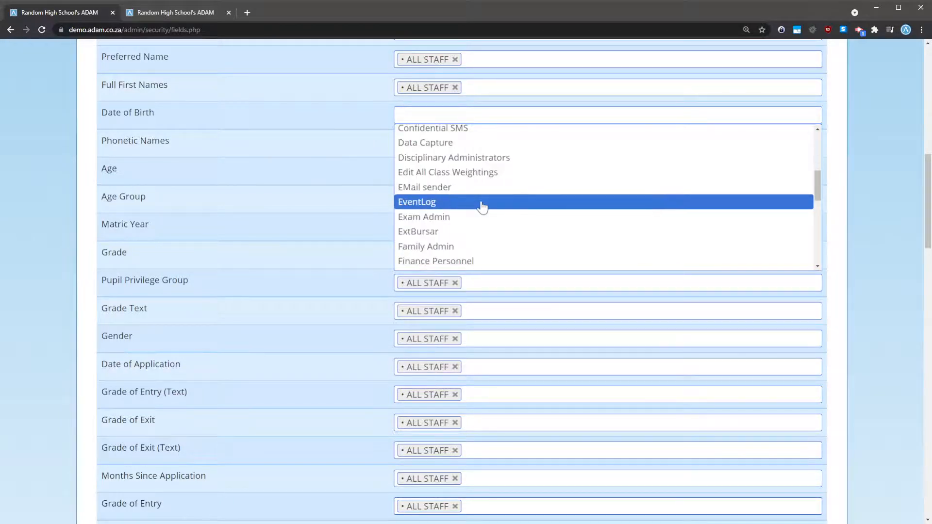
scroll(481, 209, "down", 3)
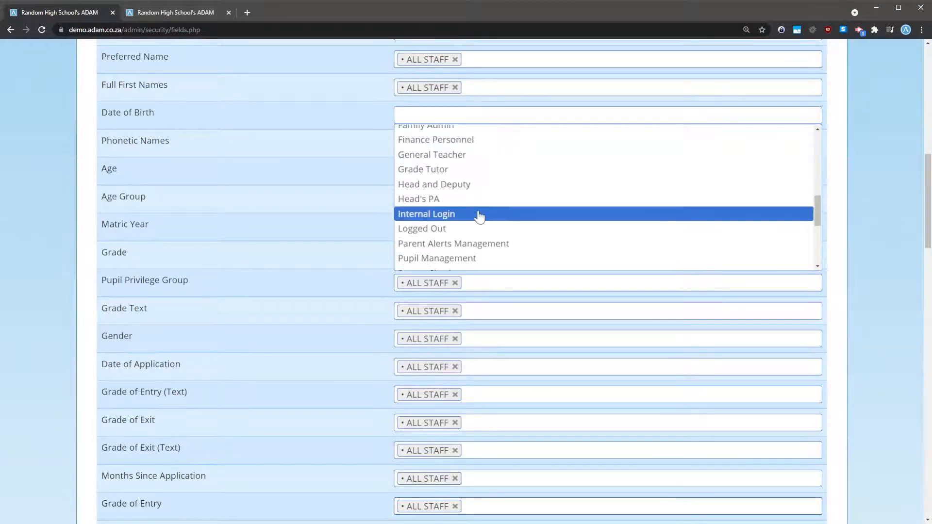
scroll(485, 192, "down", 2)
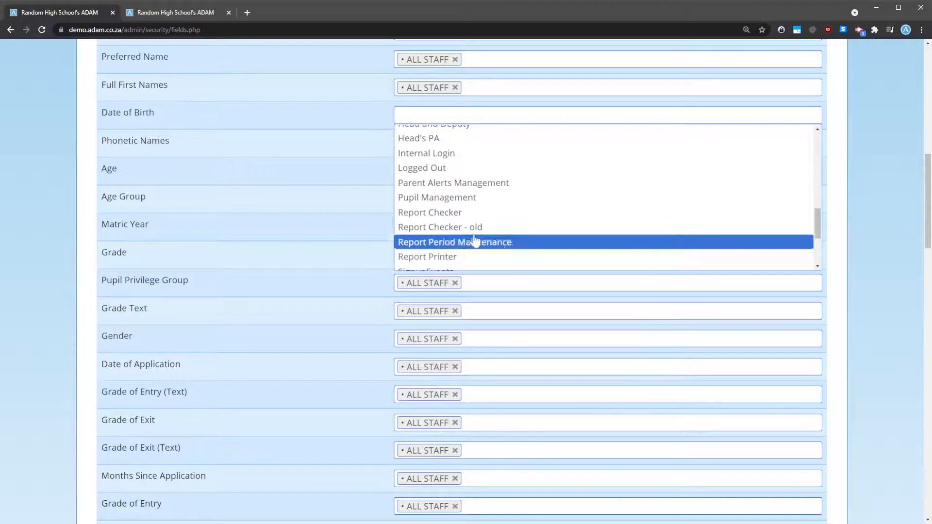
left_click(480, 198)
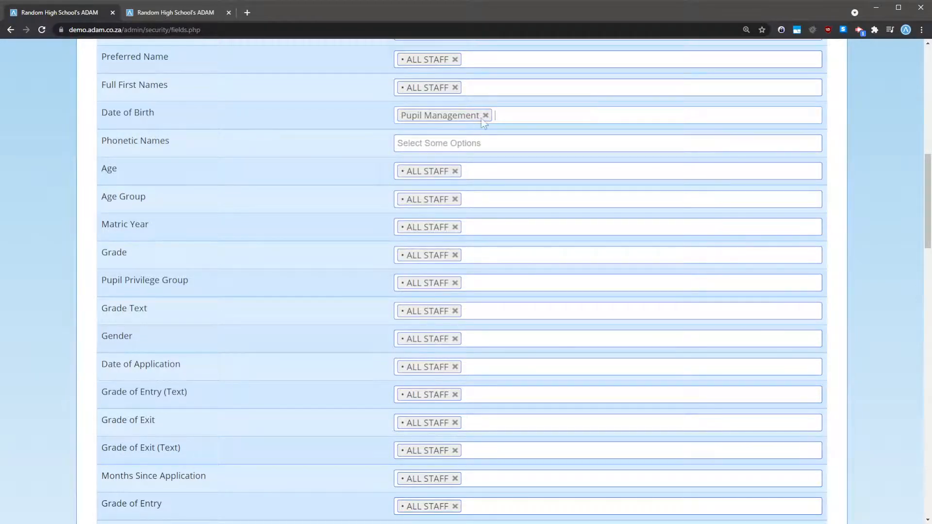
left_click(515, 114)
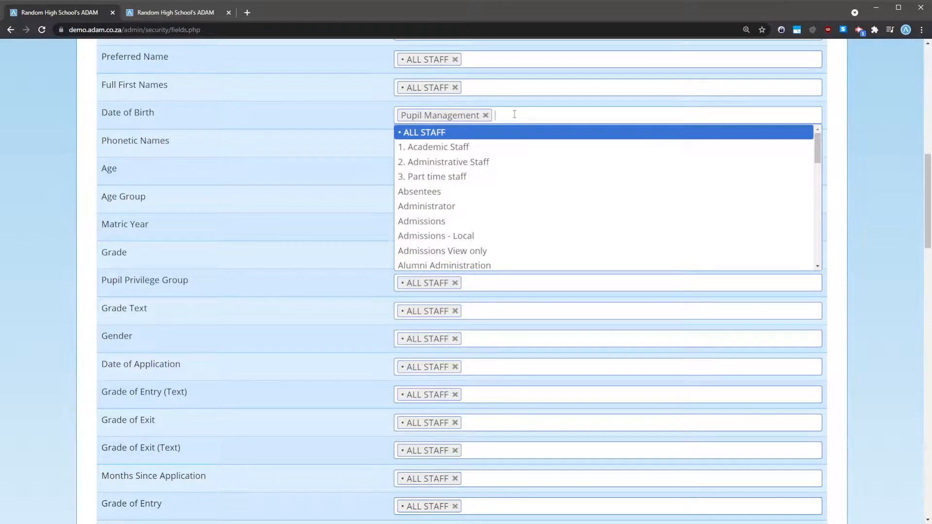
left_click(387, 119)
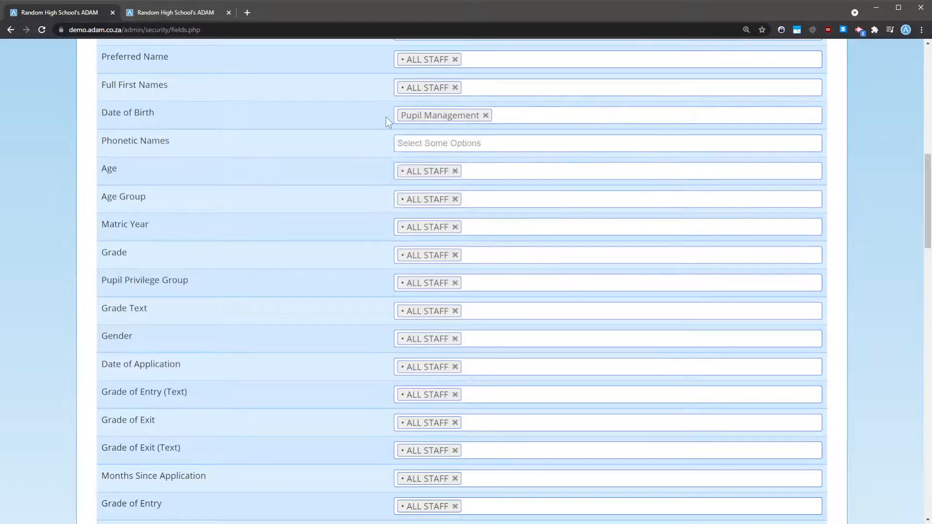
Try adding 1. Academic Staff and 2. Administrative Staff alongside ALL STAFF for Full First Names, and remove both groups again
scroll(389, 121, "up", 1)
scroll(387, 120, "up", 3)
scroll(387, 121, "down", 2)
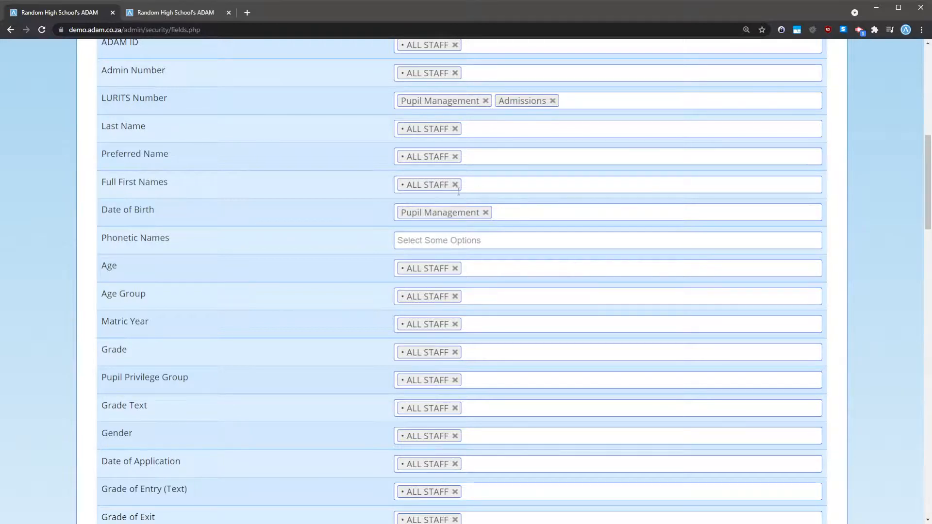
left_click(509, 187)
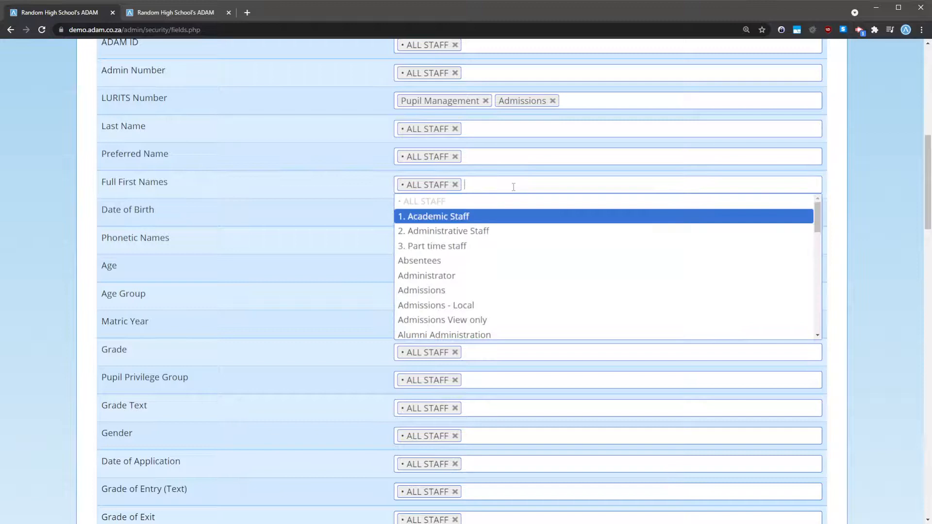
left_click(504, 214)
left_click(590, 184)
left_click(556, 233)
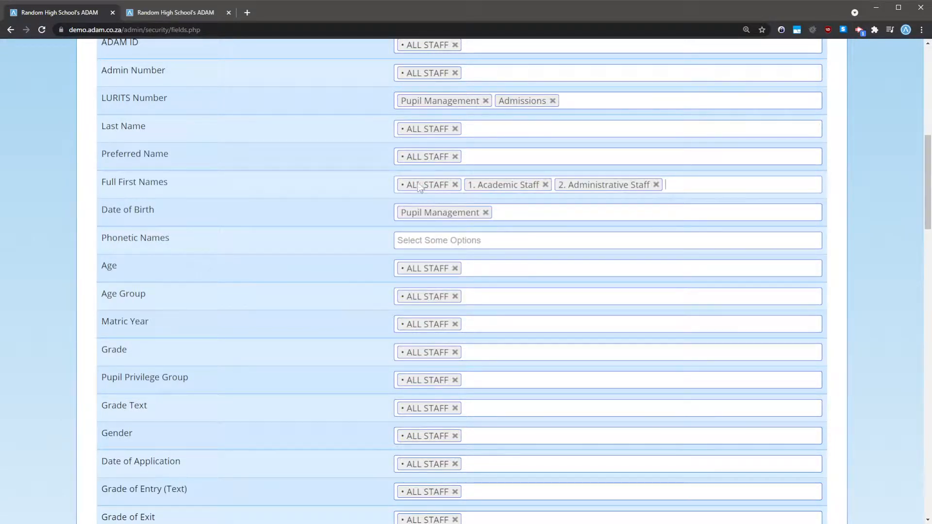
left_click(545, 184)
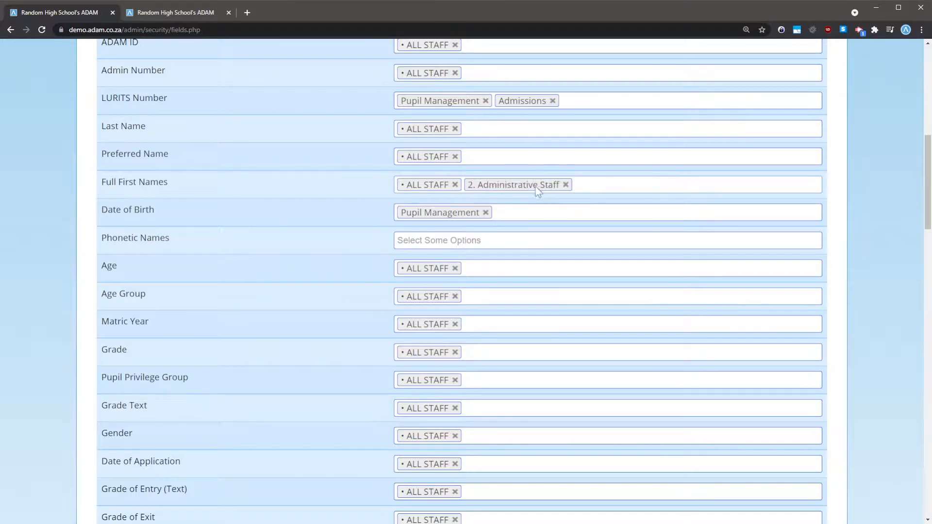
left_click(566, 184)
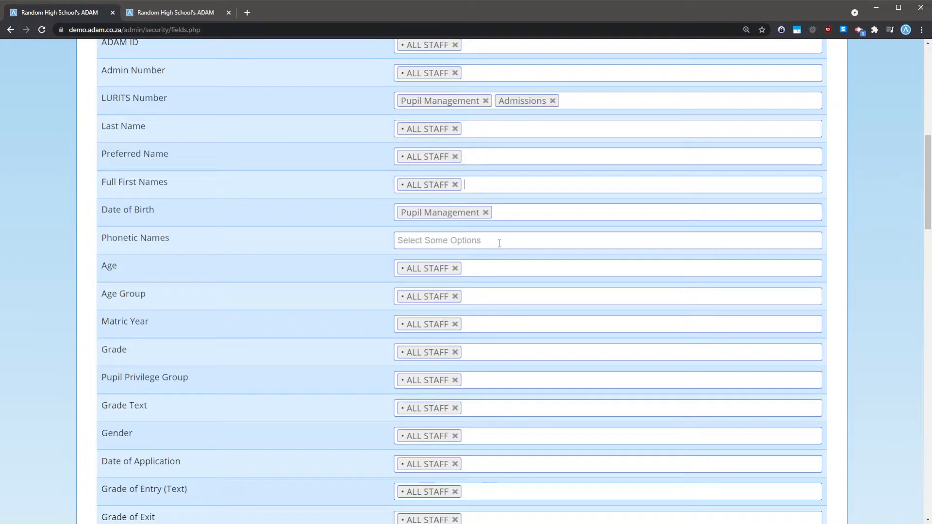
Save the changed pupil field visibility settings
scroll(499, 244, "down", 19)
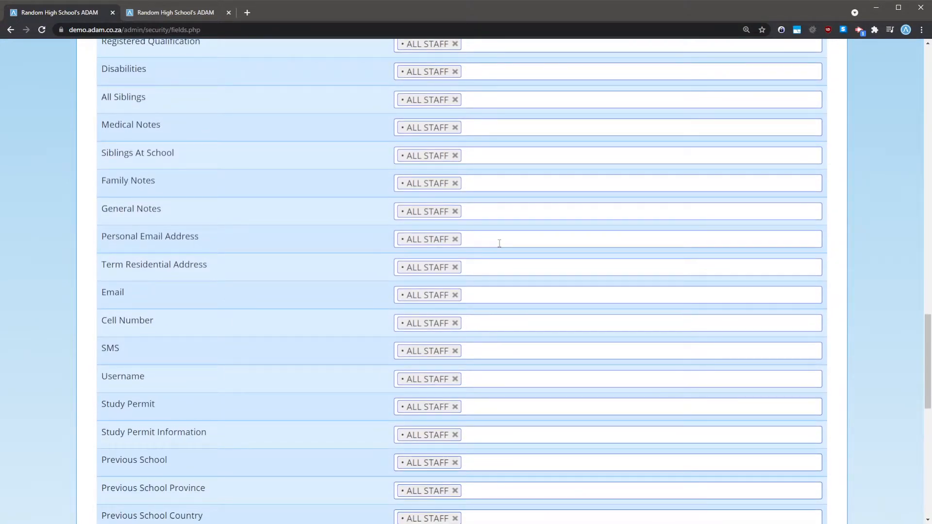
scroll(499, 243, "down", 9)
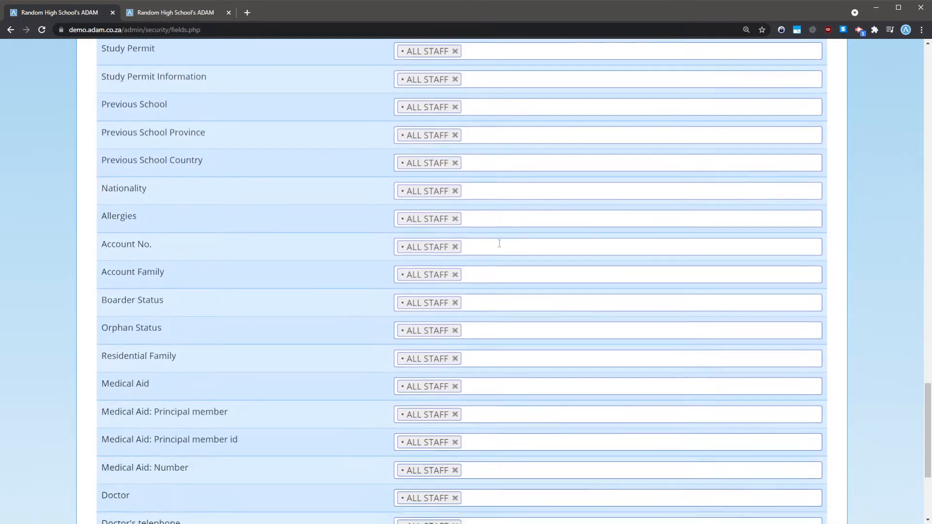
scroll(500, 243, "down", 3)
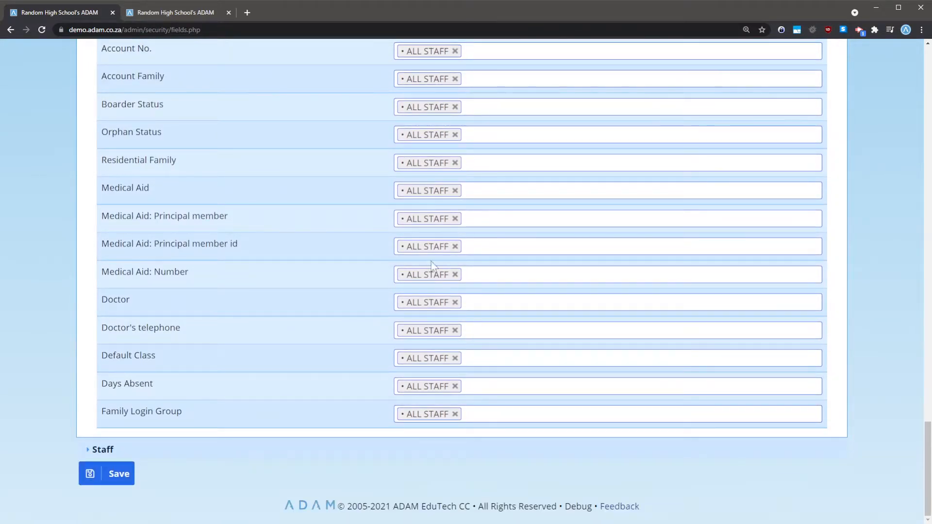
left_click(108, 474)
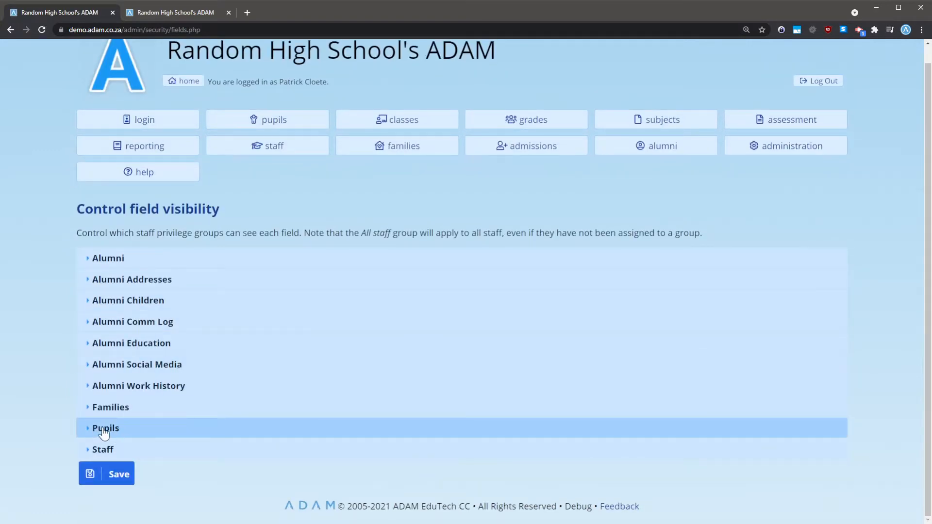
Reopen the Pupils category and check the saved visibility groups for LURITS Number and Date of Birth
left_click(107, 429)
scroll(284, 392, "down", 2)
scroll(287, 388, "down", 5)
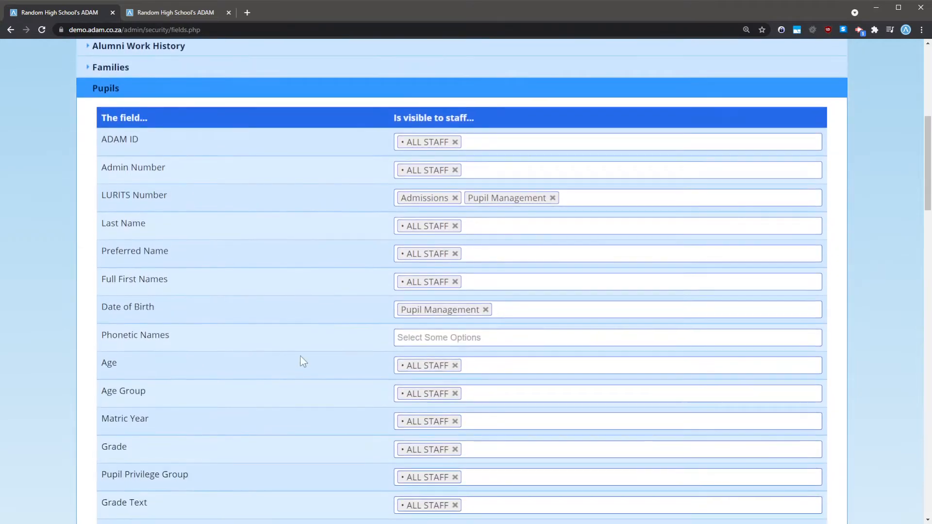